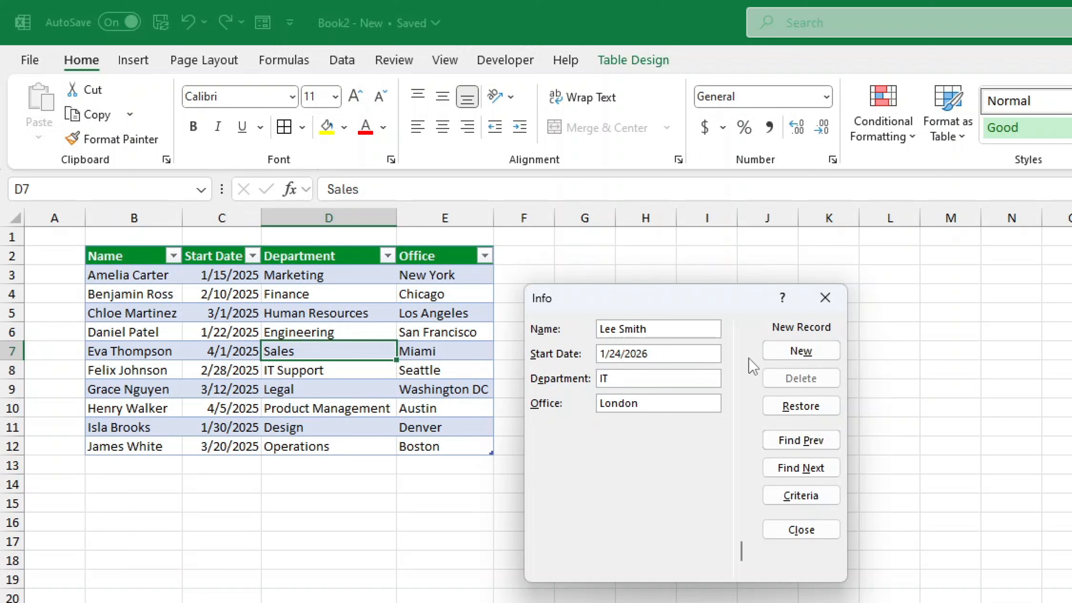
Step: Add the completed IT record for London to the table through the data form, and switch the form to search criteria
left_click(778, 357)
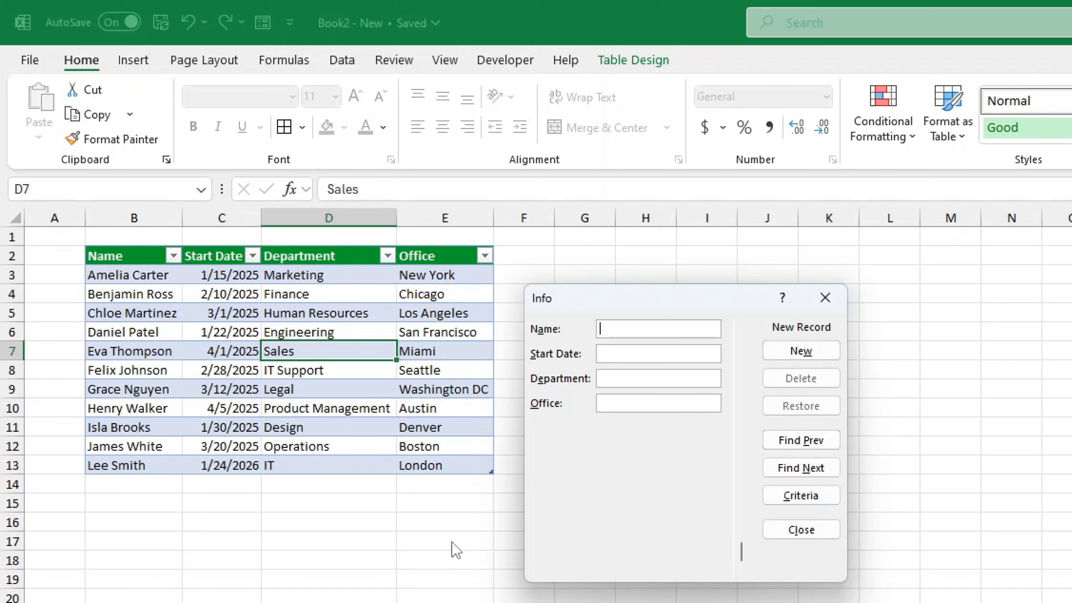
left_click(768, 498)
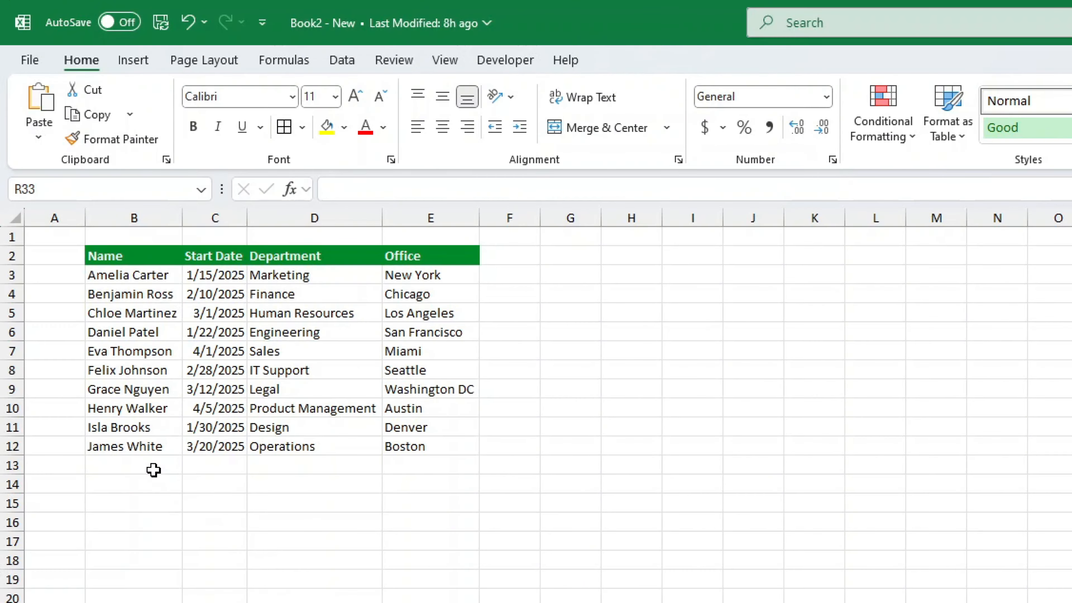
left_click_drag(153, 470, 395, 458)
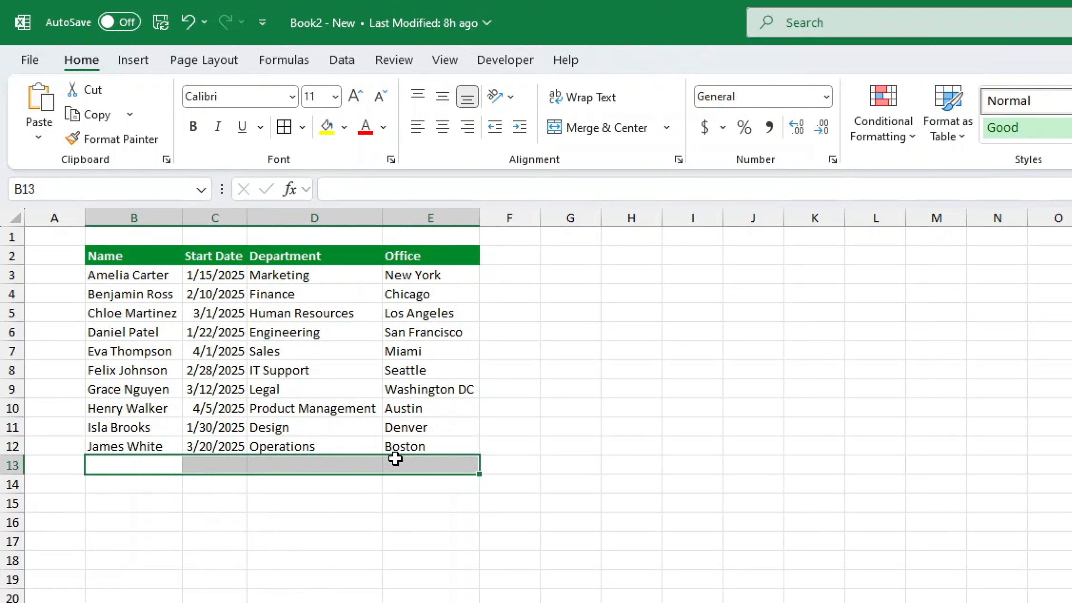
left_click_drag(178, 490, 405, 485)
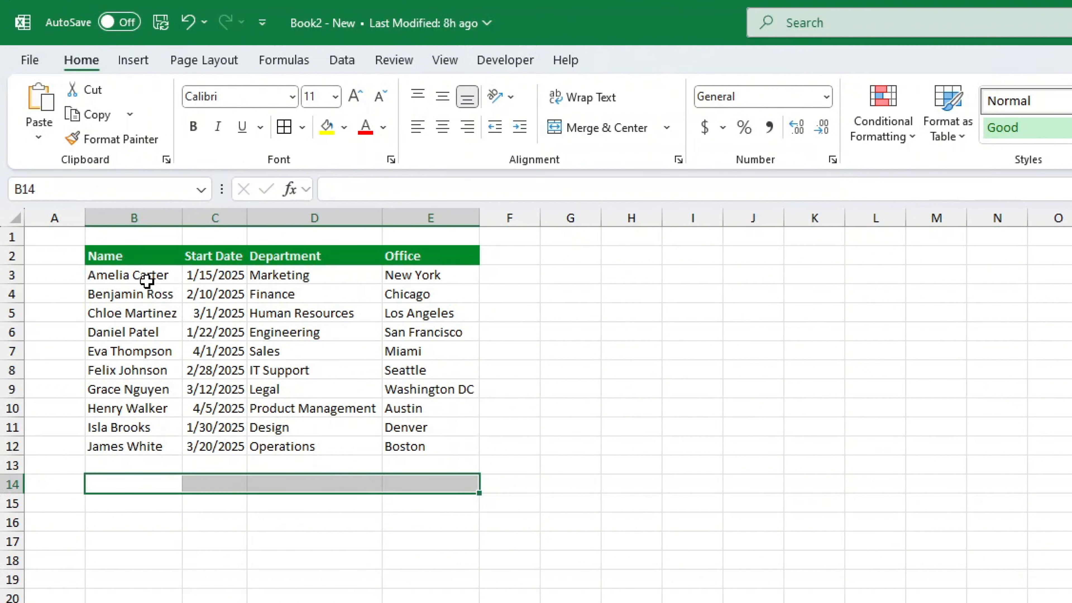
left_click(131, 258)
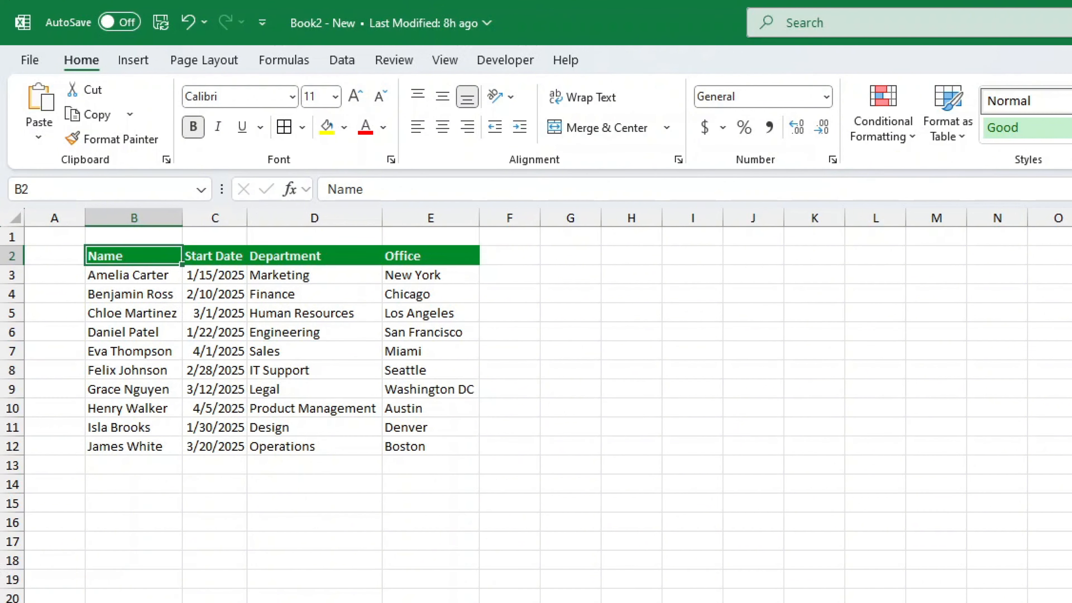
Step: Convert the employee list in B2:E12 into a formatted table with a header row
left_click(287, 353)
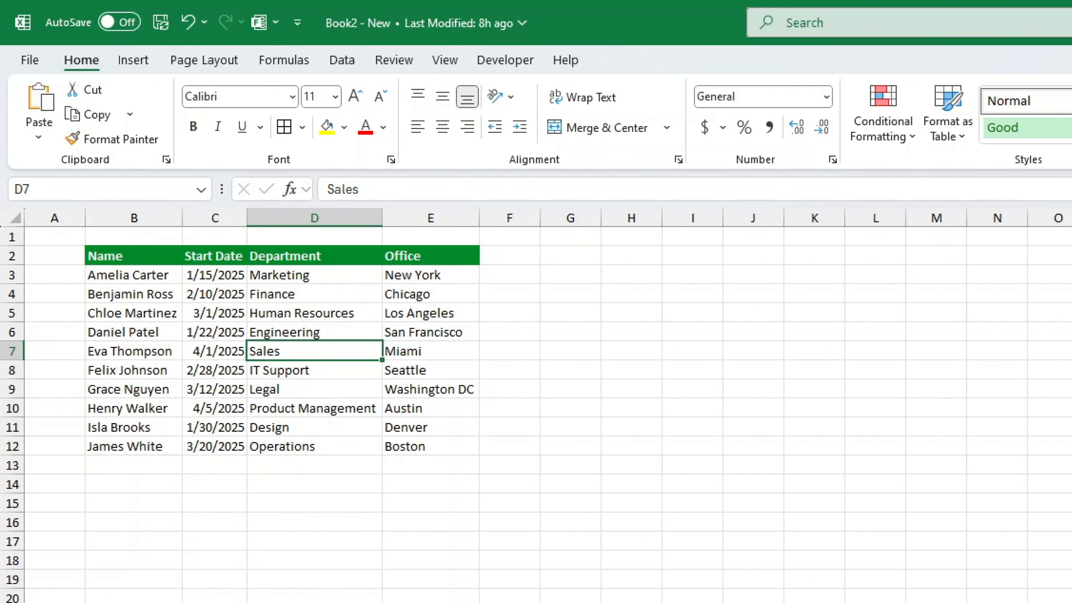
left_click(937, 126)
left_click(588, 359)
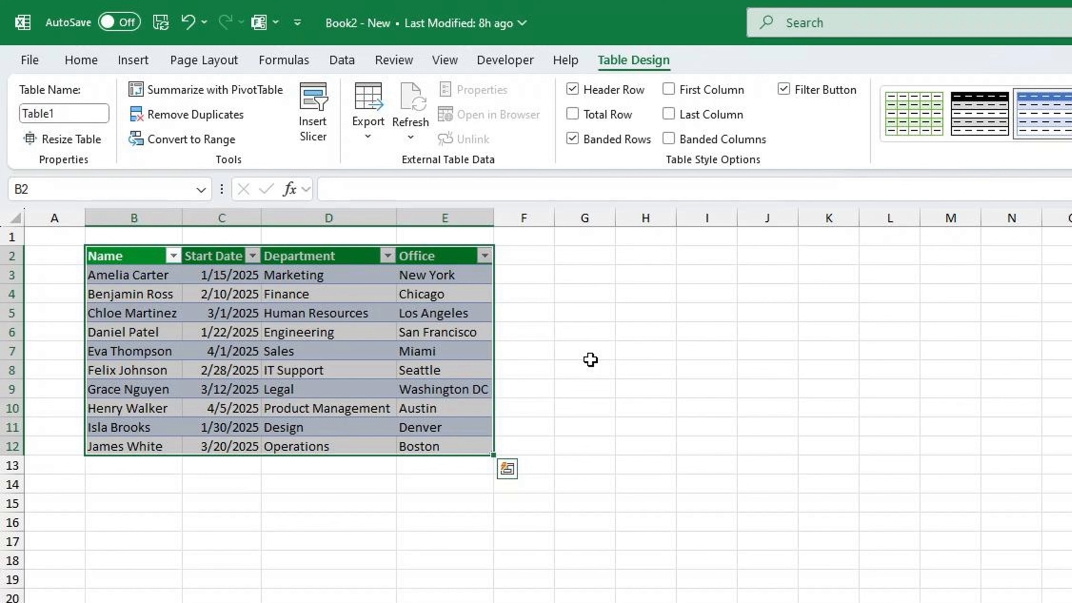
Step: Open the Quick Access Toolbar customization options and remove the Forms command from the toolbar
left_click(298, 22)
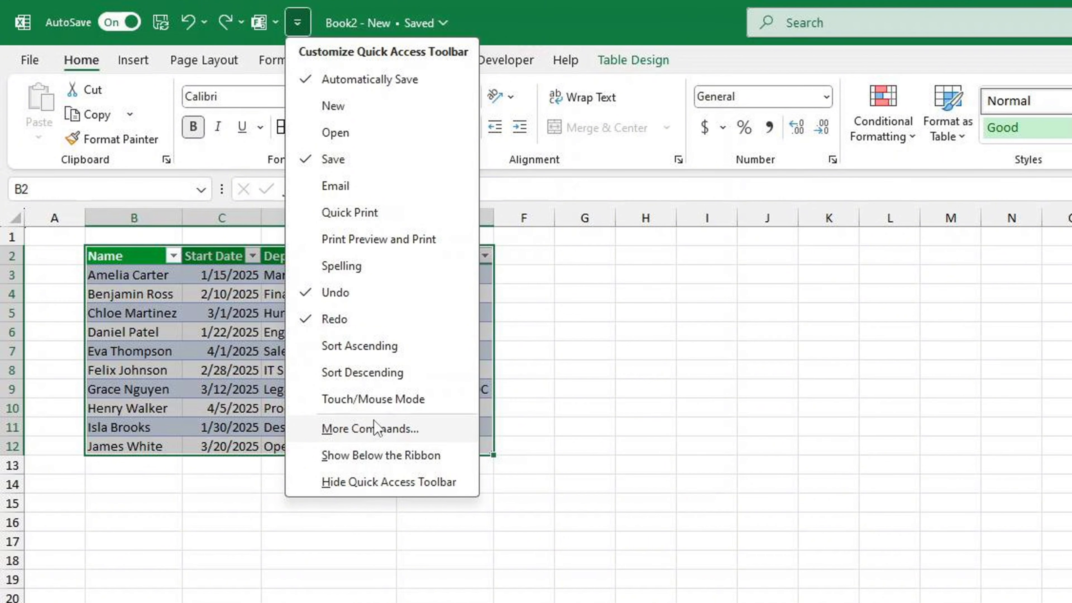
left_click(374, 428)
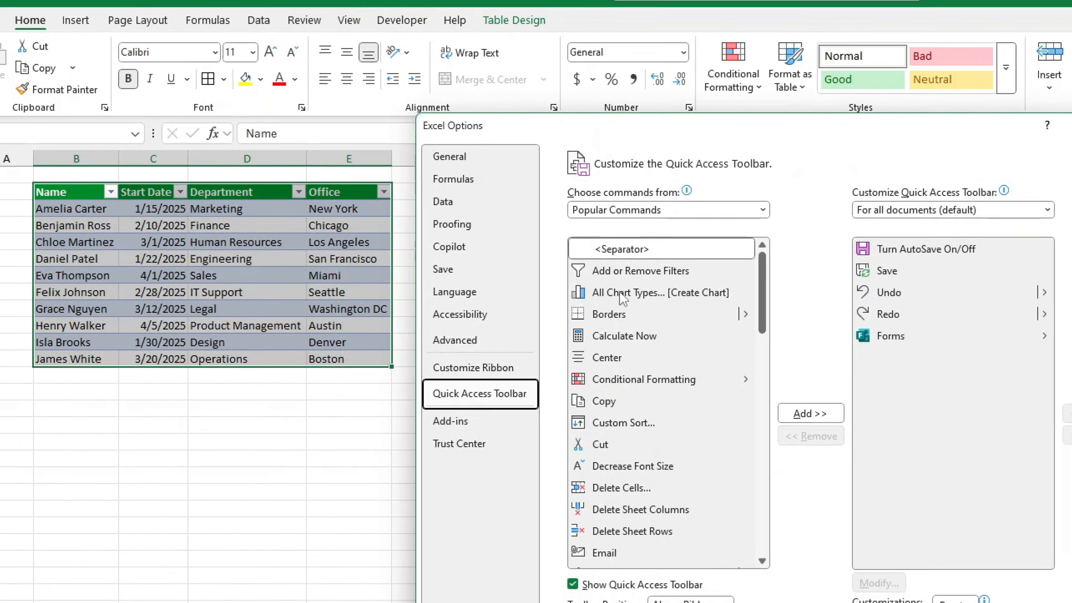
left_click(880, 336)
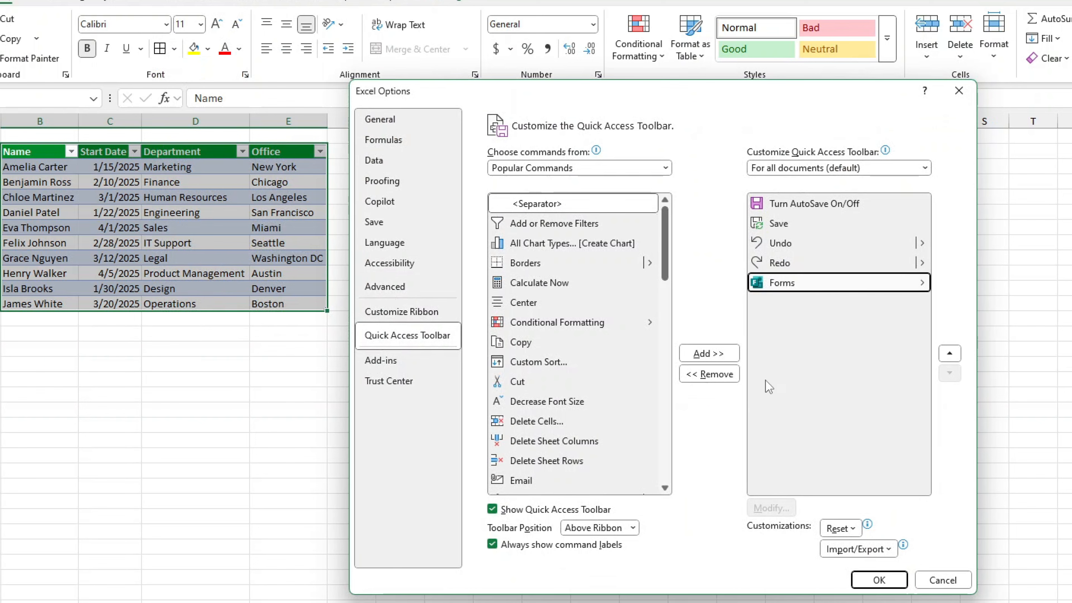
left_click(709, 373)
Step: Add the Form... command from All Commands to the Quick Access Toolbar and apply the change
left_click(549, 167)
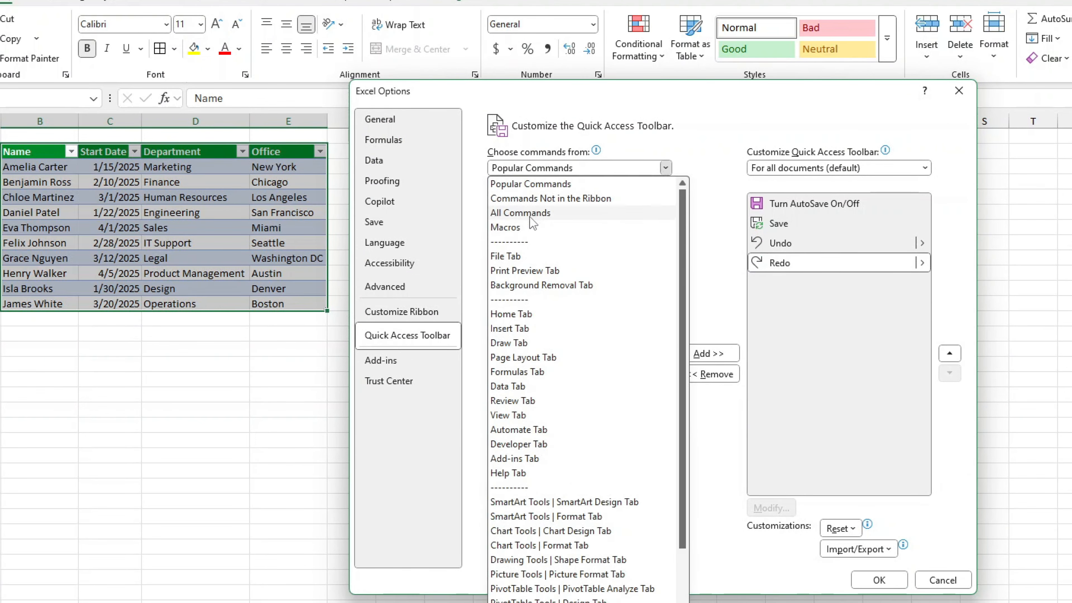
left_click(530, 217)
key("f")
left_click(583, 215)
left_click(589, 269)
key("f")
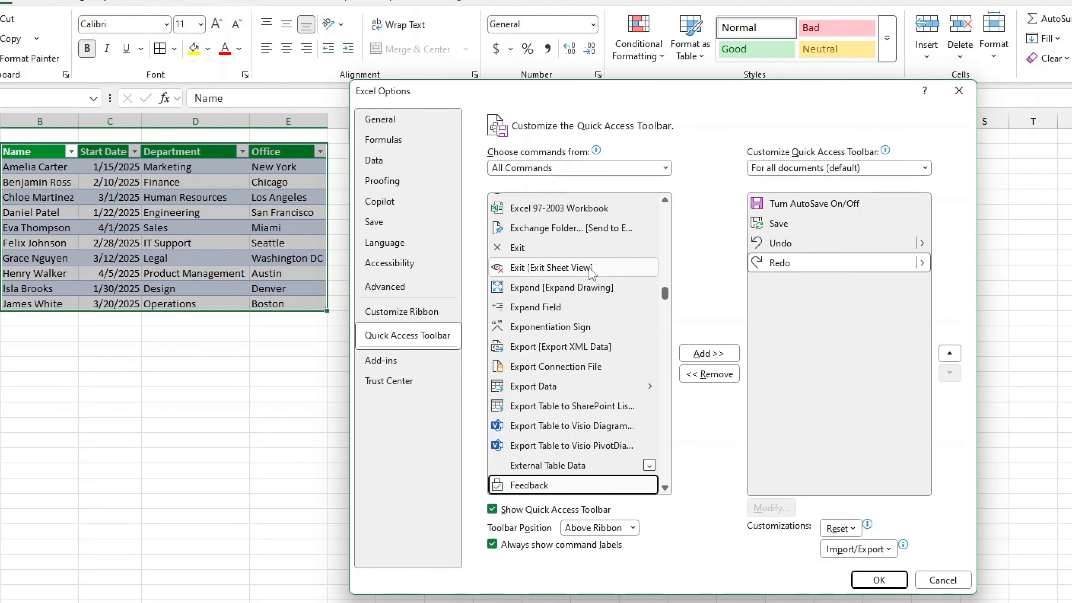
scroll(583, 321, "down", 13)
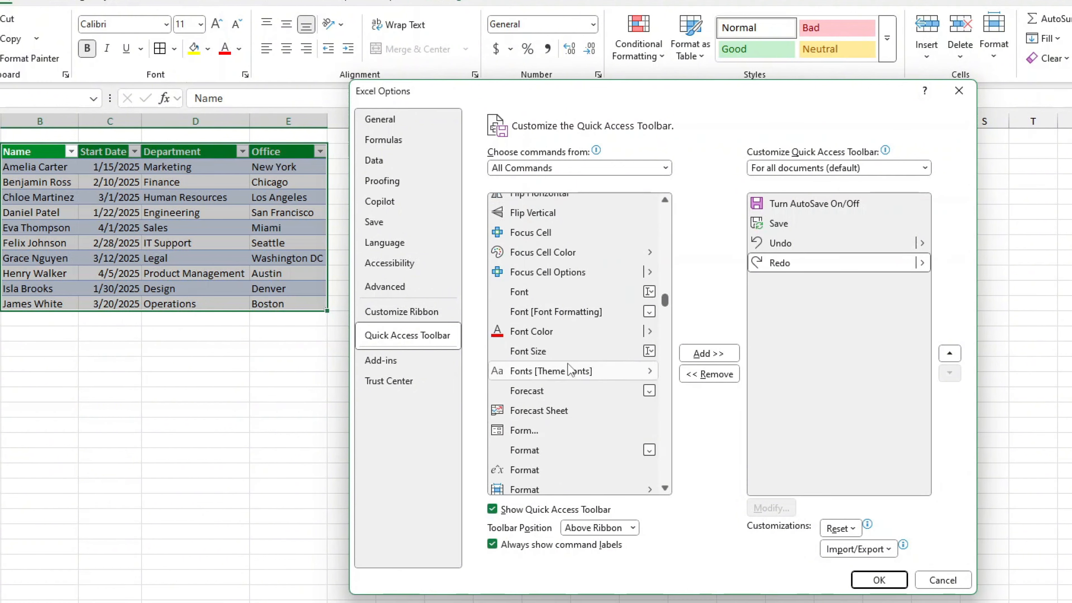
left_click(558, 431)
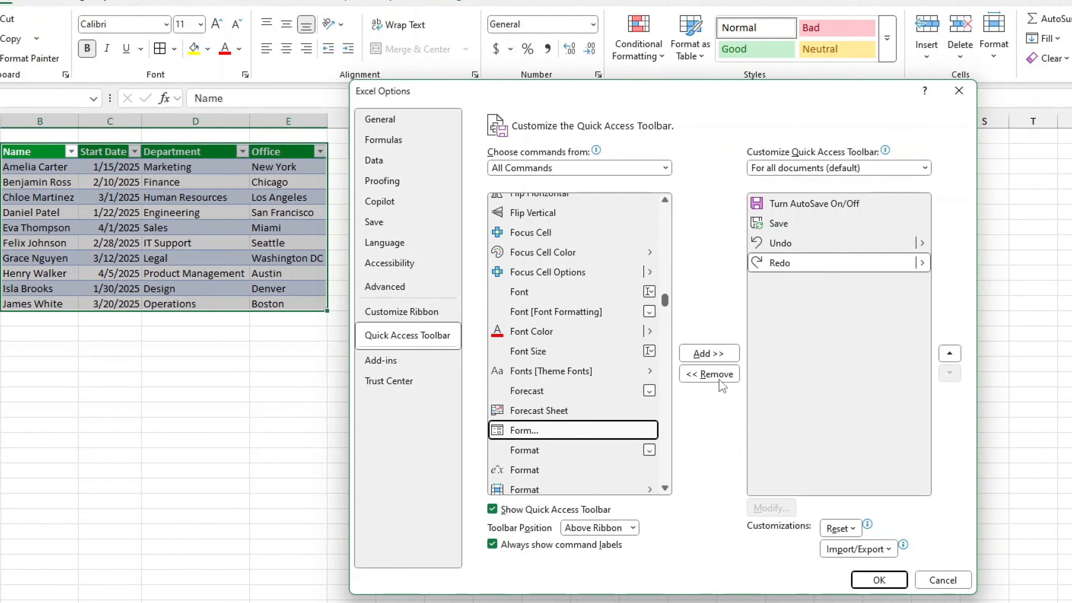
left_click(709, 353)
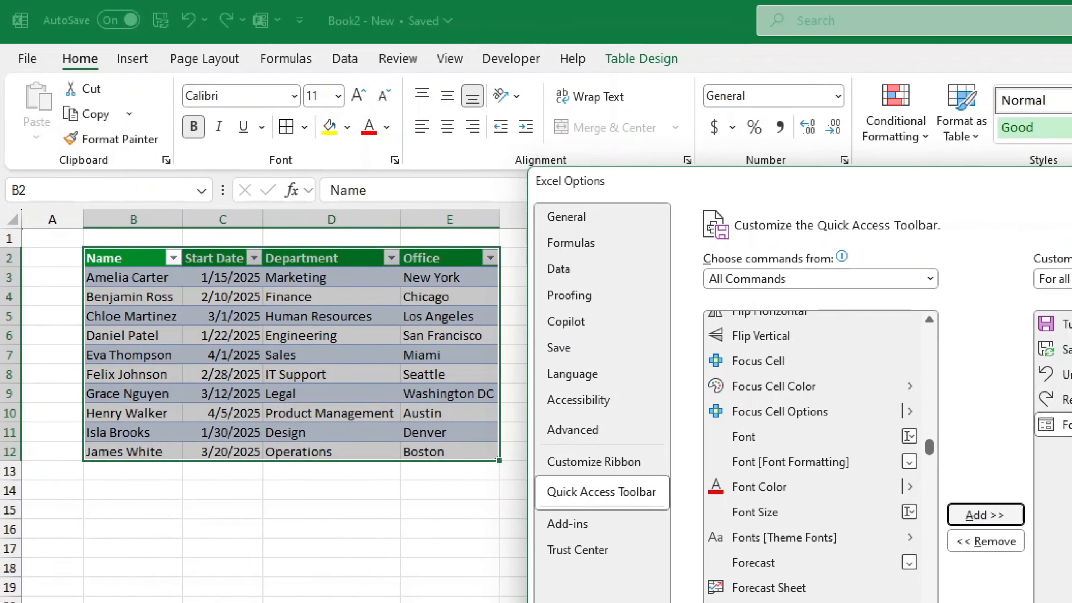
left_click(1068, 600)
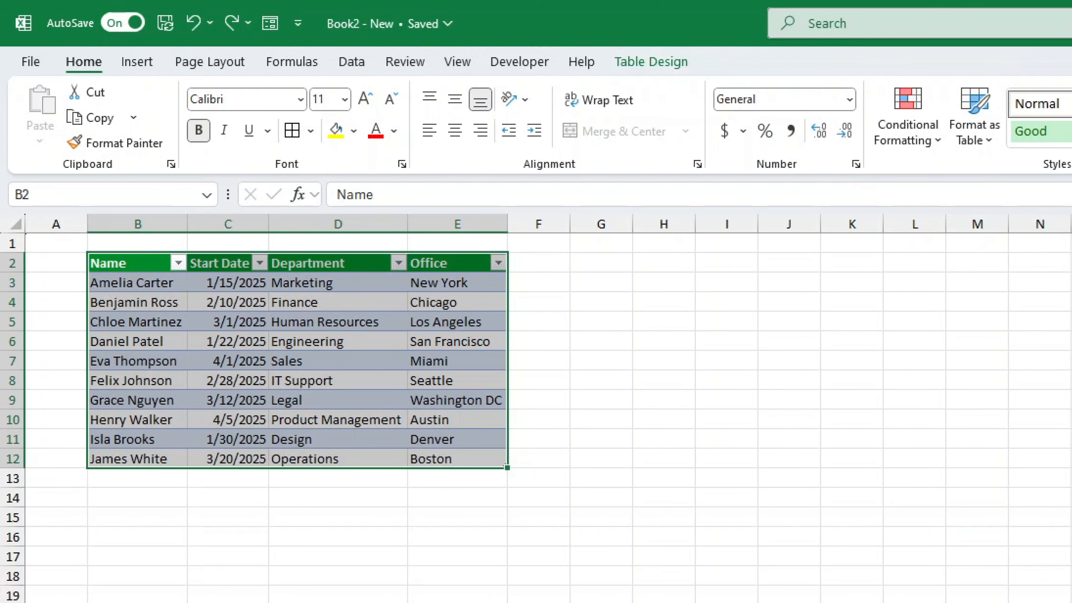
Step: Open the data entry form for the employee table and move it clear of the table
left_click(330, 357)
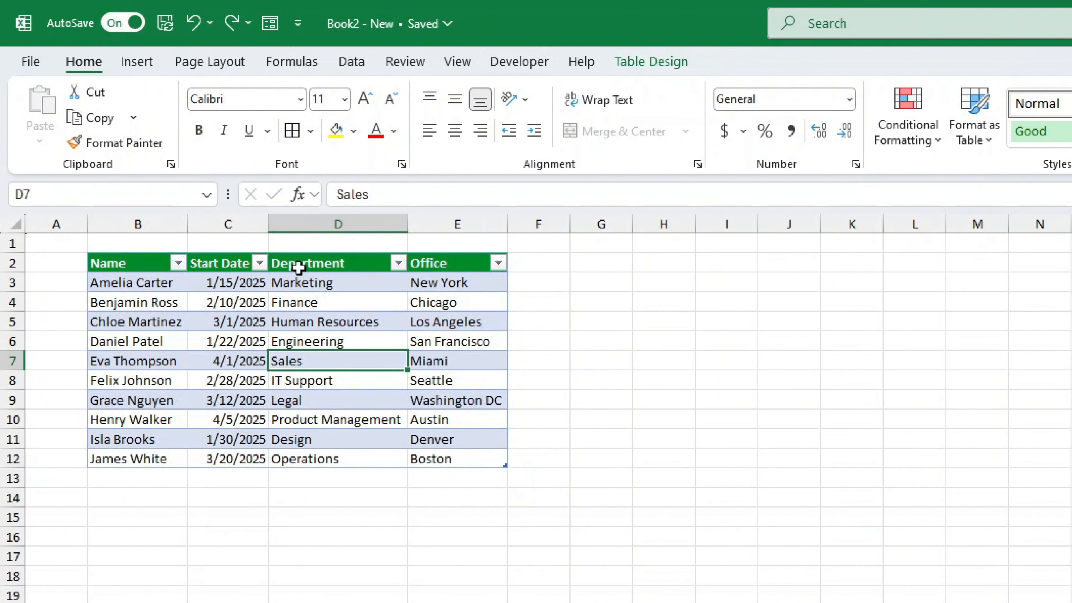
left_click(269, 24)
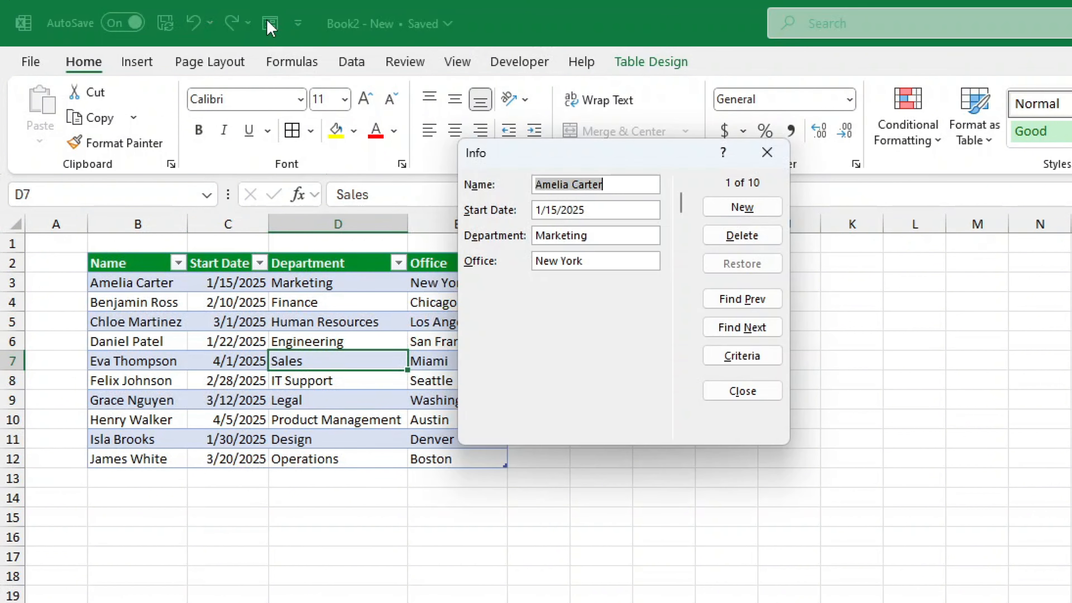
left_click_drag(551, 159, 633, 308)
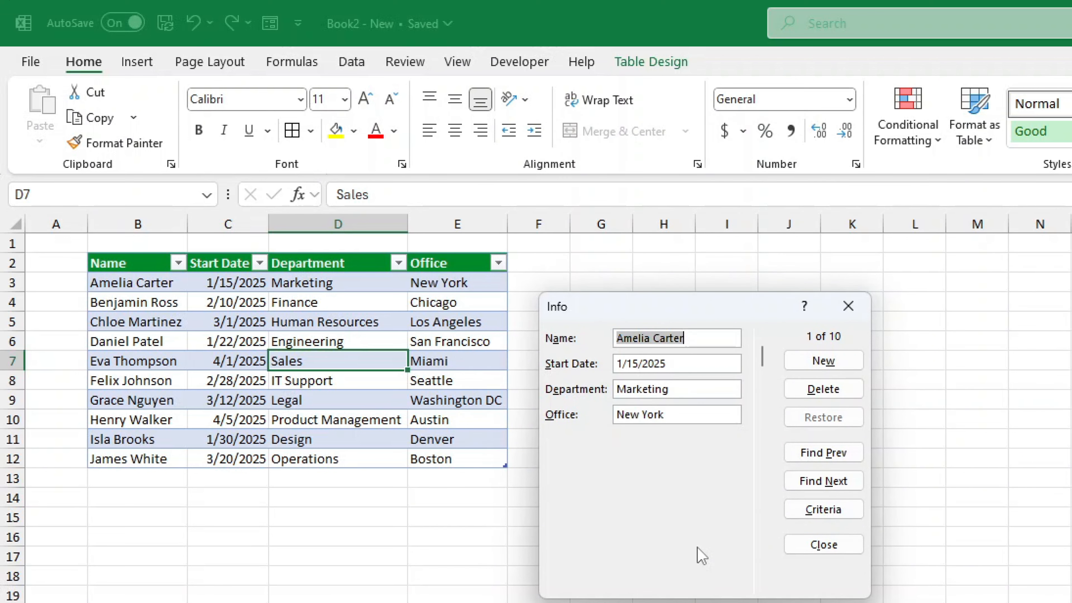
Step: Add a new record with the employee's full name, start date 1/24/2026, department IT and office London
left_click(823, 361)
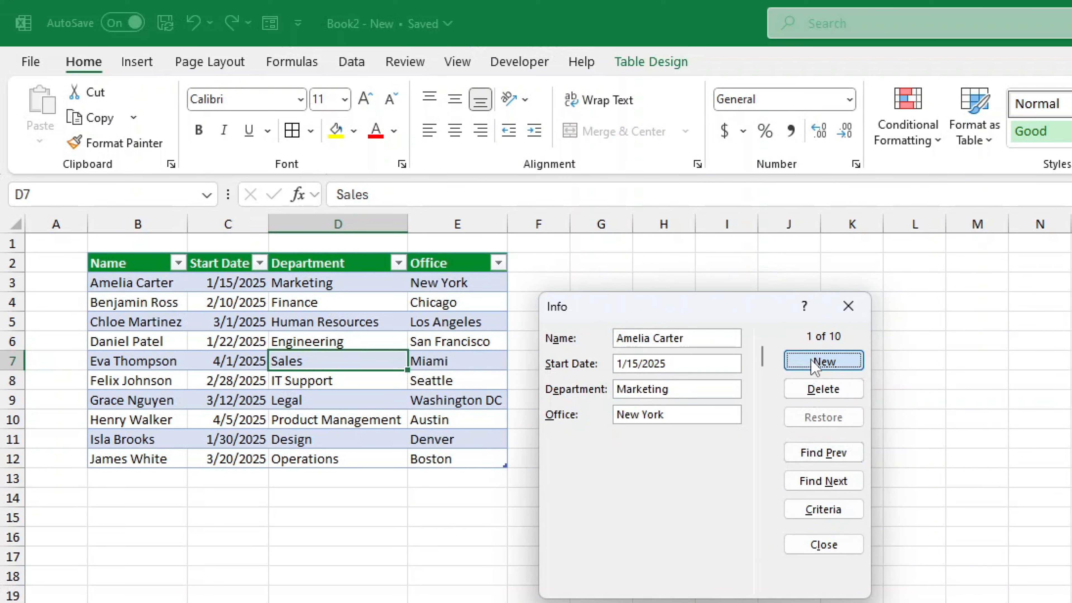
type("Lee Smith")
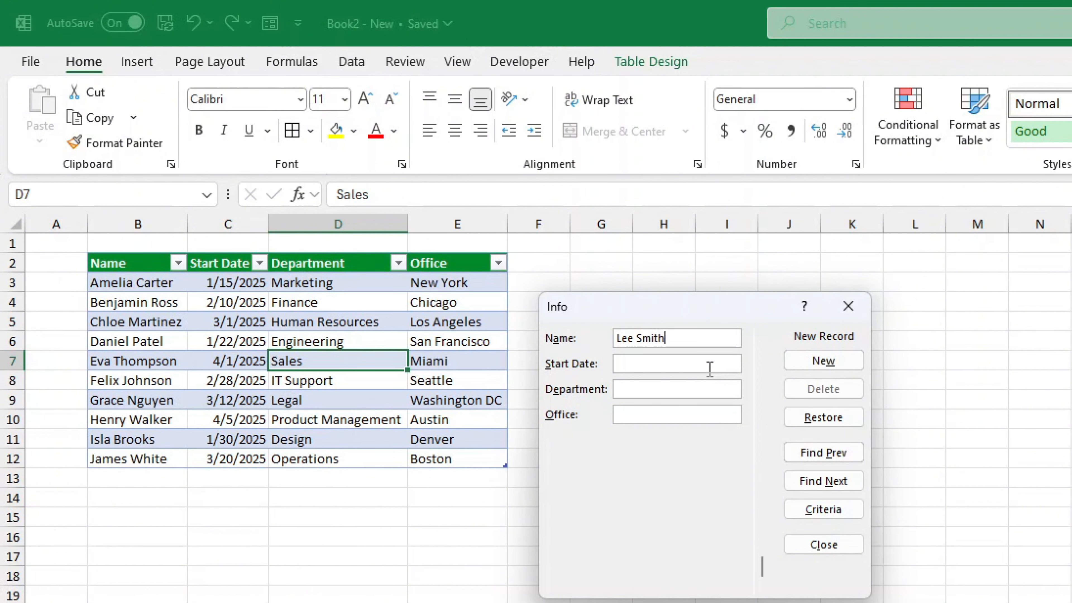
key("Tab")
type("1/24/2026")
key("Tab")
type("IT")
key("Tab")
type("London")
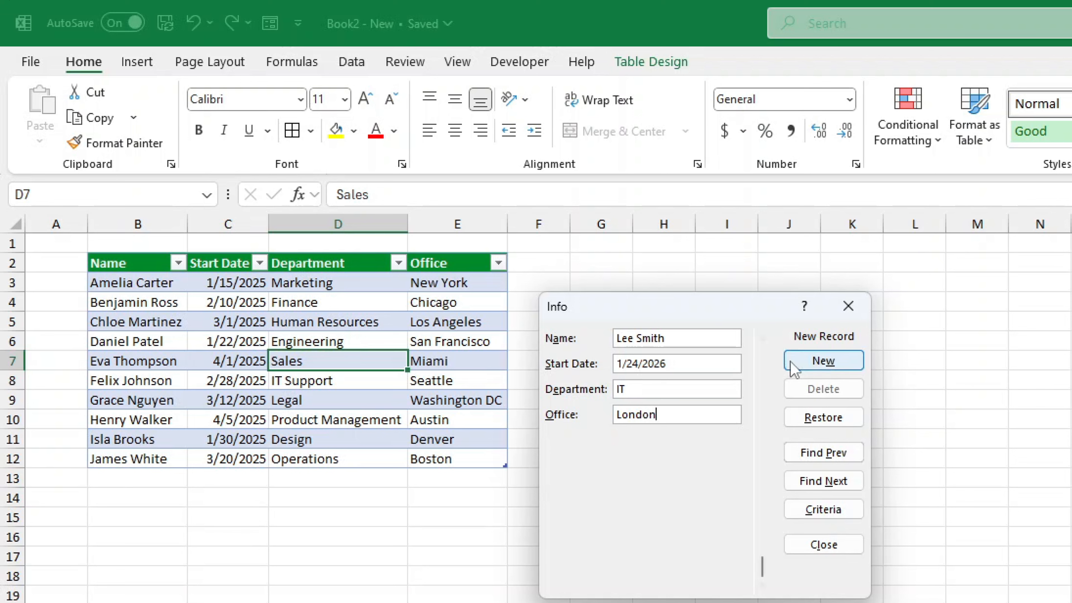
left_click(799, 364)
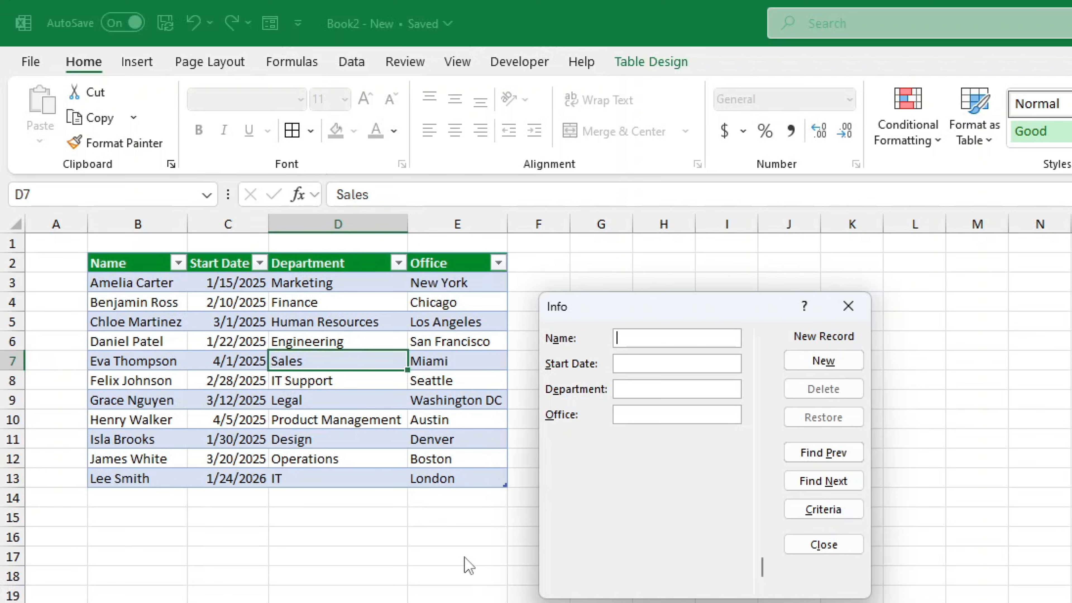
Step: Search the form's records with the criterion IT for Department, and return to the first record
left_click(788, 509)
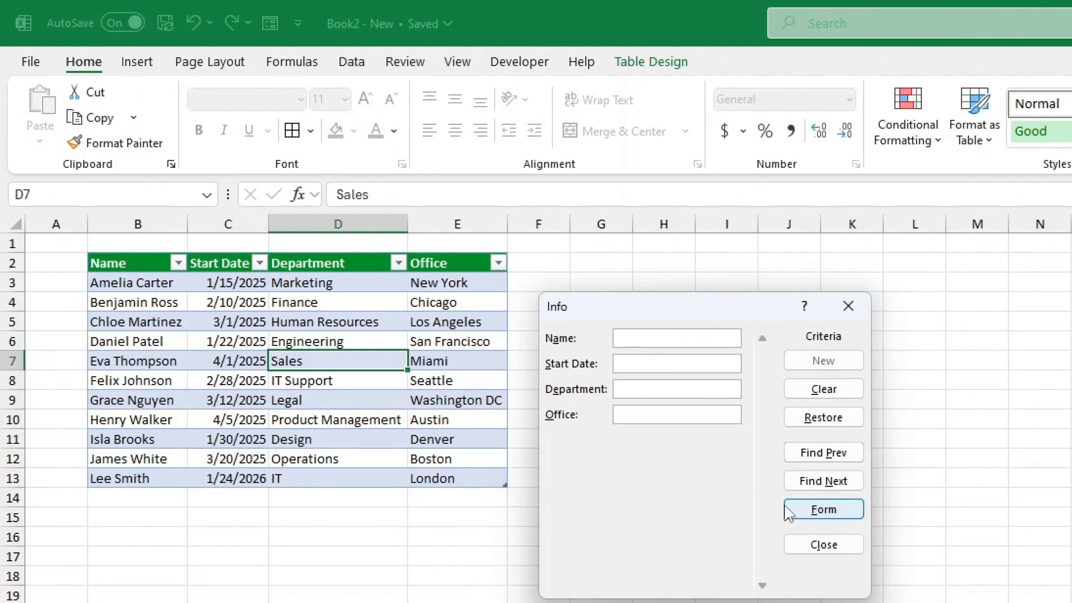
left_click(647, 390)
type("IT")
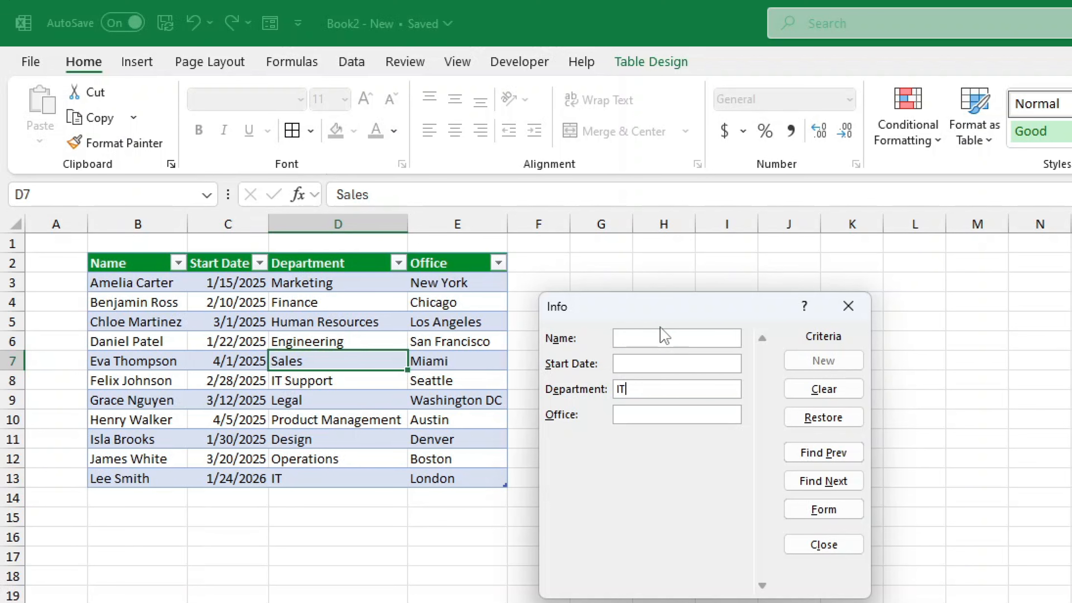
left_click(837, 482)
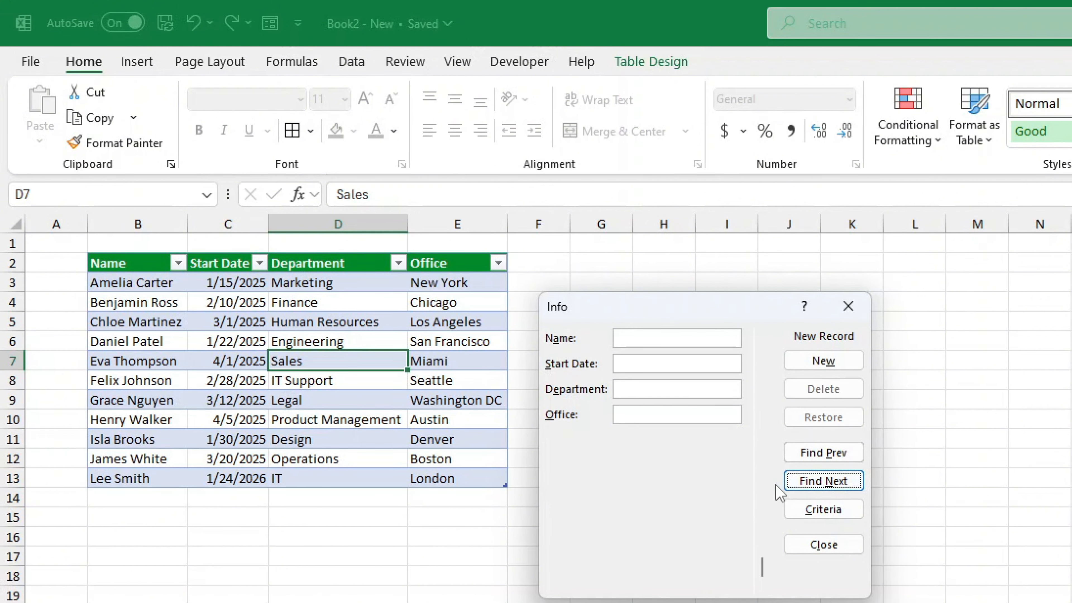
left_click_drag(761, 578, 760, 355)
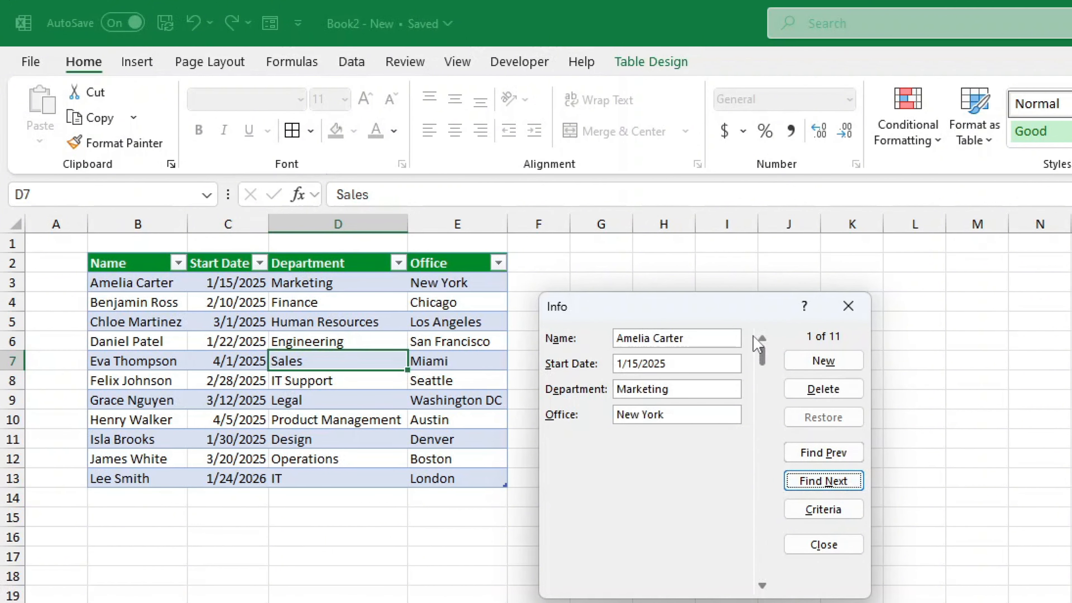
Step: Go through the matching IT records to the one with the London office and permanently delete it
left_click(799, 485)
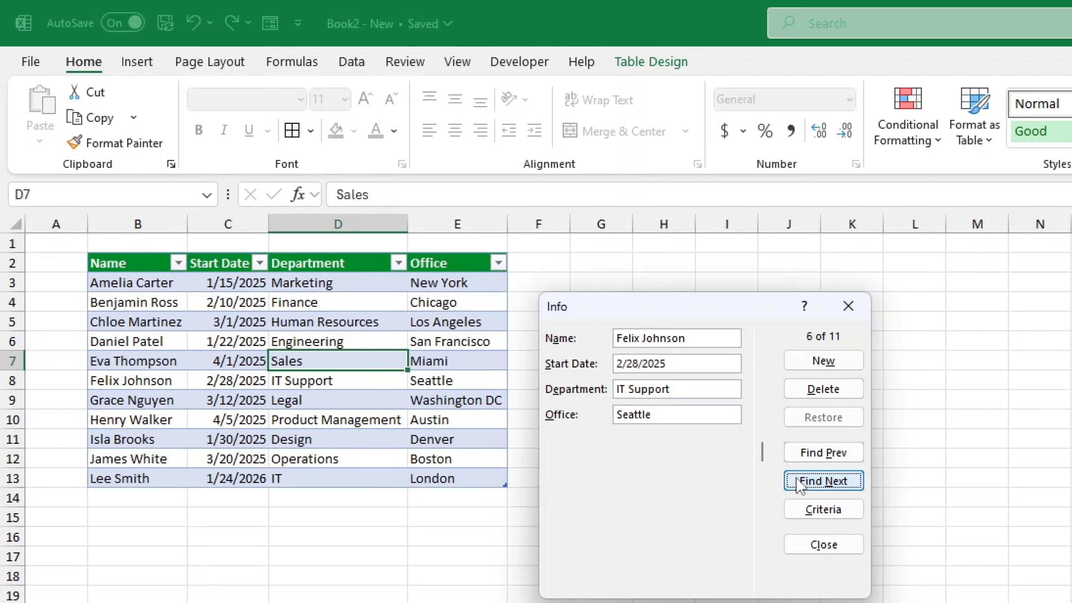
left_click(799, 485)
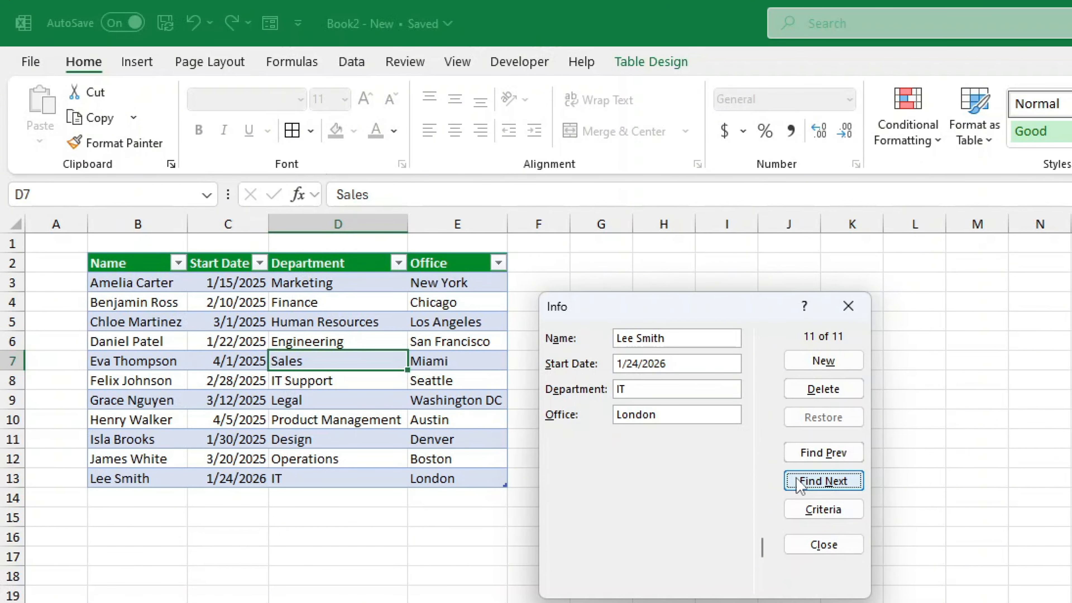
left_click(822, 389)
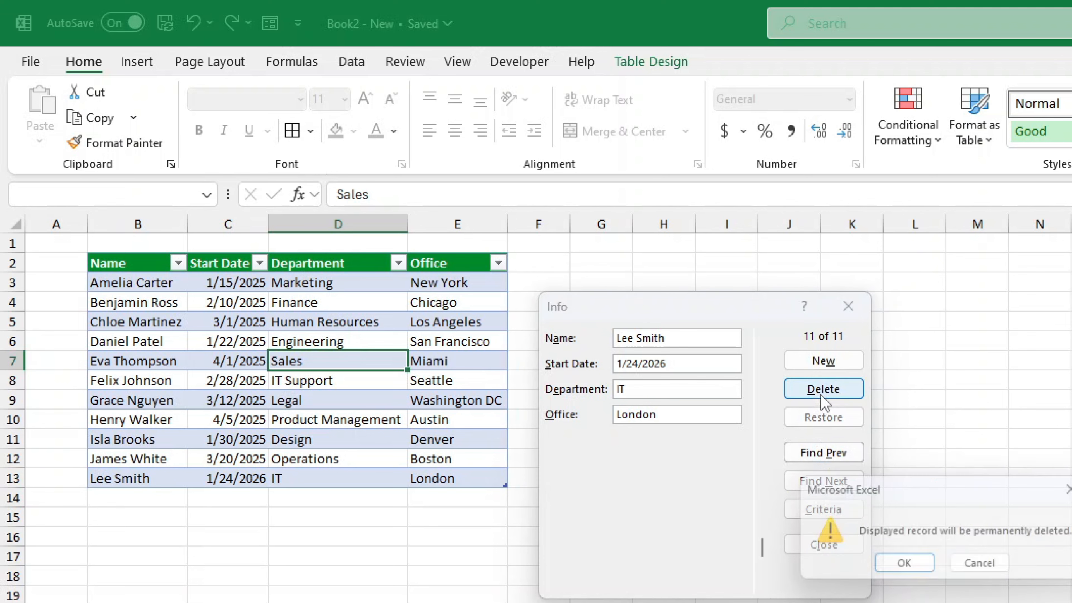
left_click(923, 567)
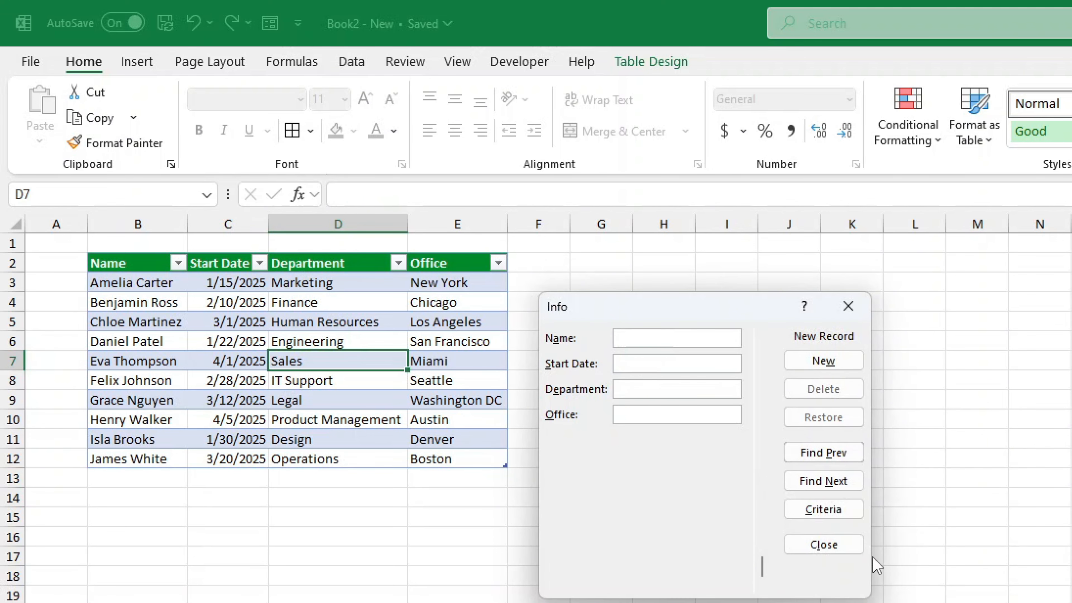